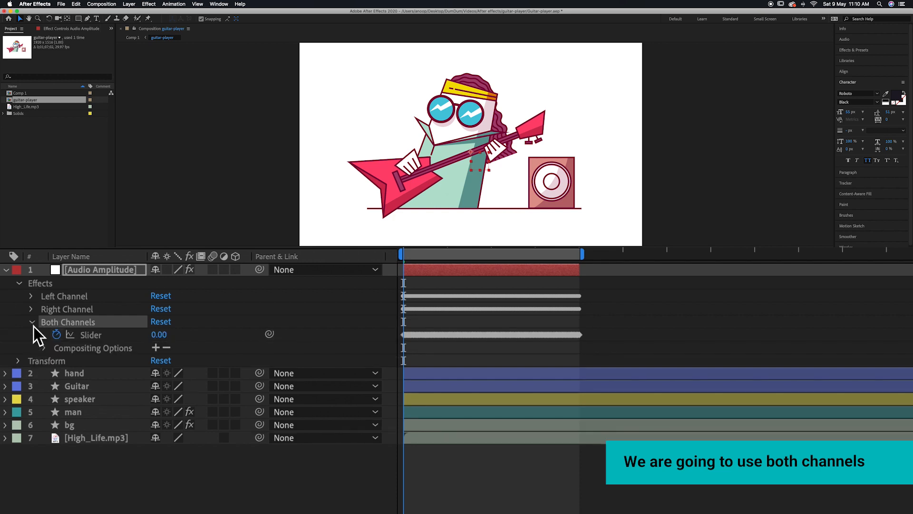
Link the hand layer's Y Position to the Both Channels Slider of the Audio Amplitude layer
{"action": "left_click", "coordinate": [32, 324]}
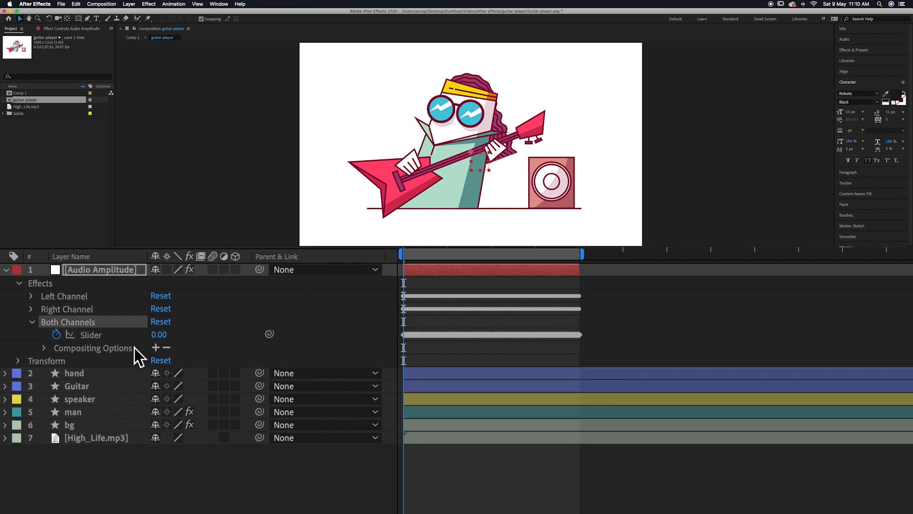
{"action": "left_click", "coordinate": [68, 374]}
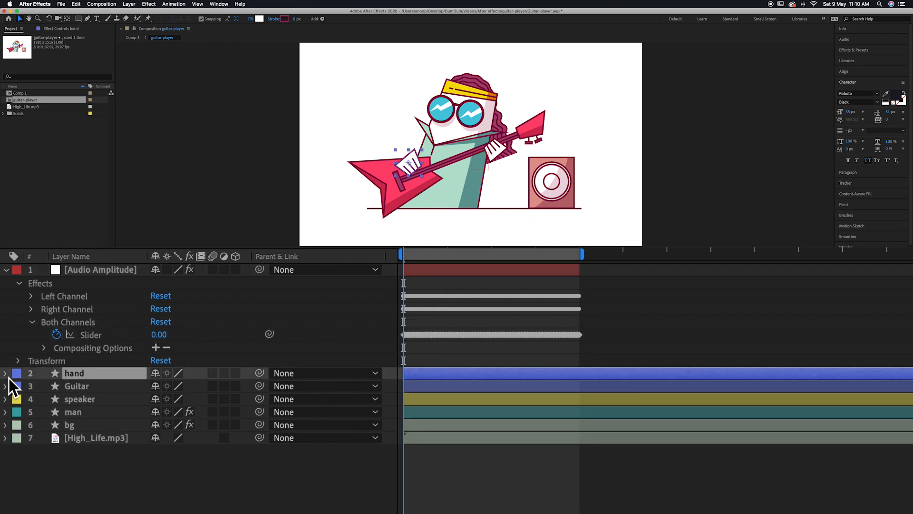
{"action": "key", "text": "p"}
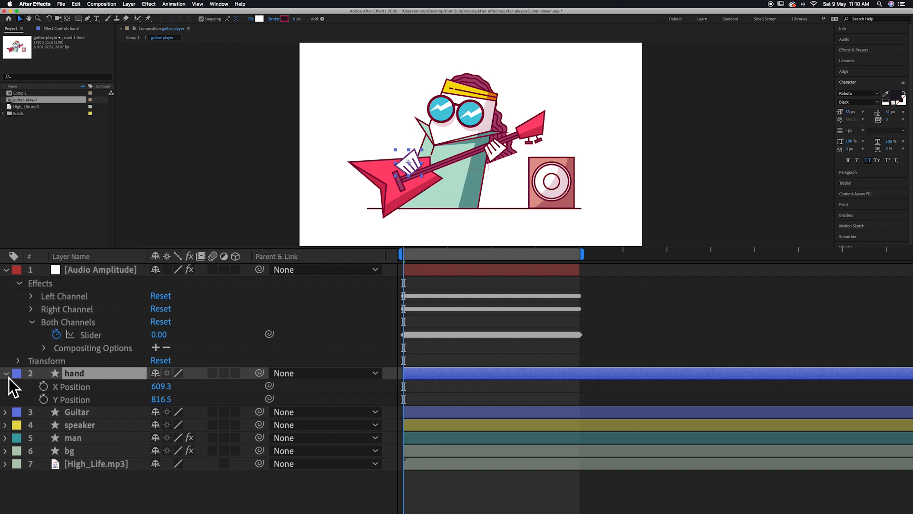
{"action": "left_click", "coordinate": [72, 400]}
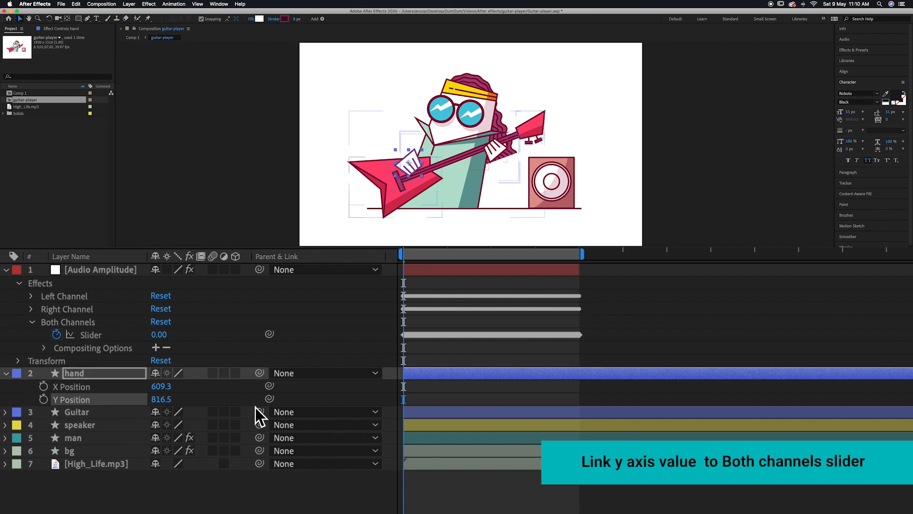
{"action": "left_click_drag", "start_coordinate": [273, 401], "coordinate": [443, 174]}
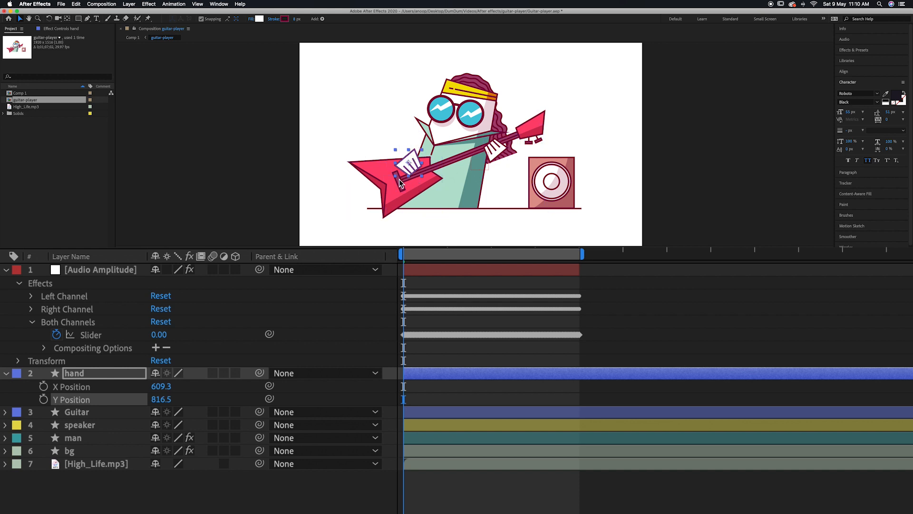
{"action": "left_click_drag", "start_coordinate": [269, 398], "coordinate": [93, 340]}
Edit the hand's Y Position expression to add 150 to the slider value and multiply the bracketed sum by 5
{"action": "key", "text": "comma"}
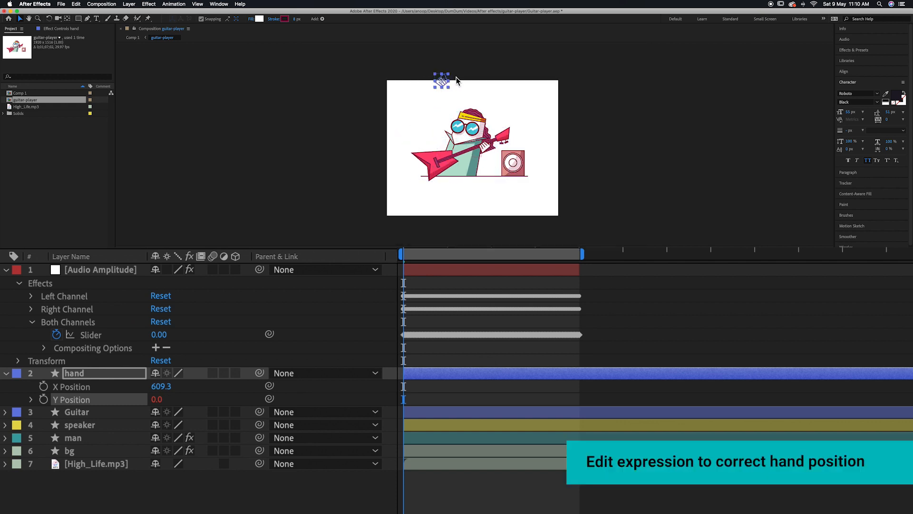
{"action": "key", "text": "period"}
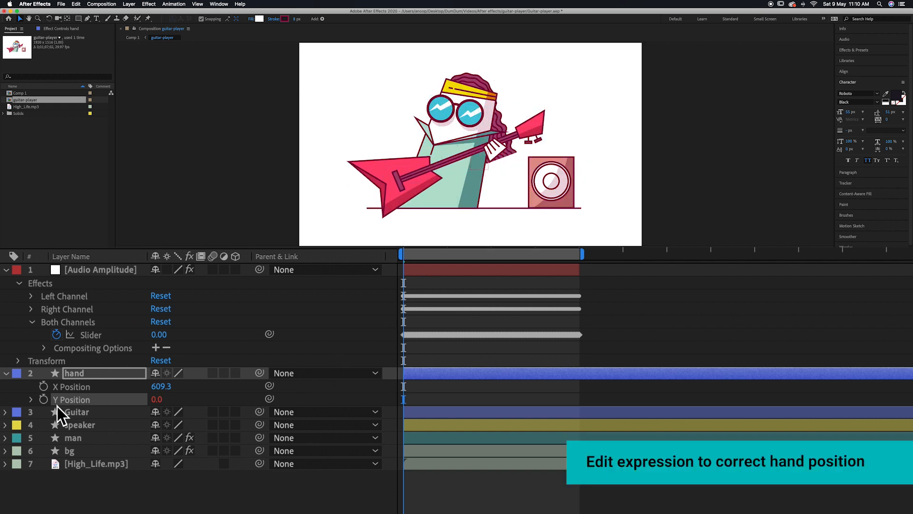
{"action": "left_click", "coordinate": [33, 401]}
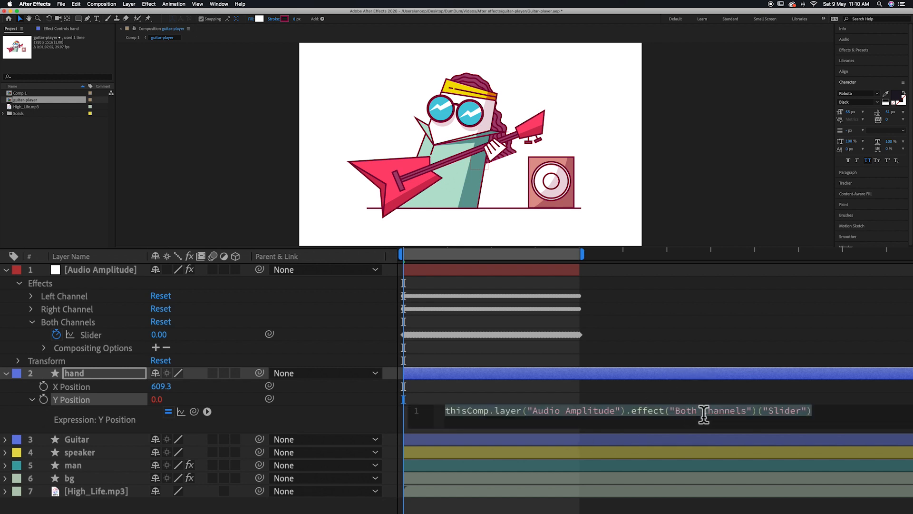
{"action": "left_click", "coordinate": [842, 418]}
{"action": "type", "text": "+150"}
{"action": "left_click", "coordinate": [448, 413]}
{"action": "type", "text": "("}
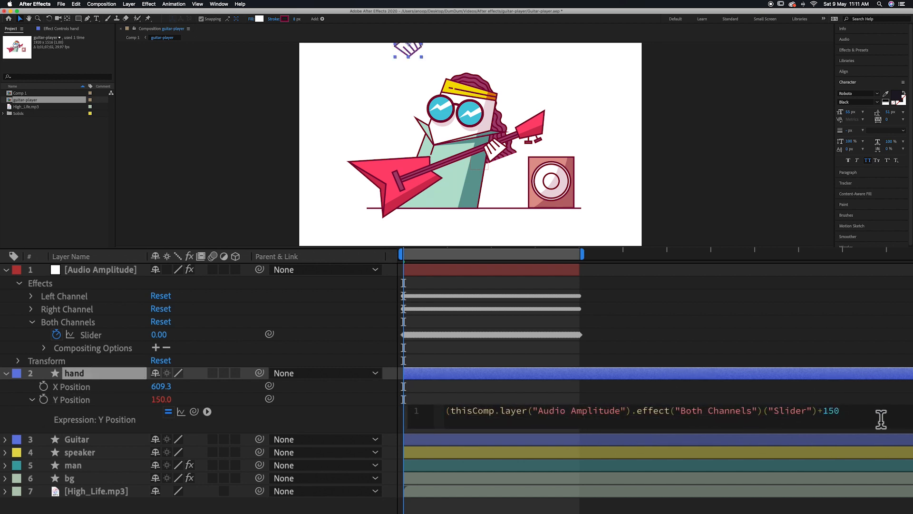
{"action": "type", "text": ")*5"}
{"action": "left_click", "coordinate": [852, 372]}
Scrub and play back the composition to check the hand's vertical motion, and return to the start
{"action": "left_click_drag", "start_coordinate": [540, 252], "coordinate": [585, 259]}
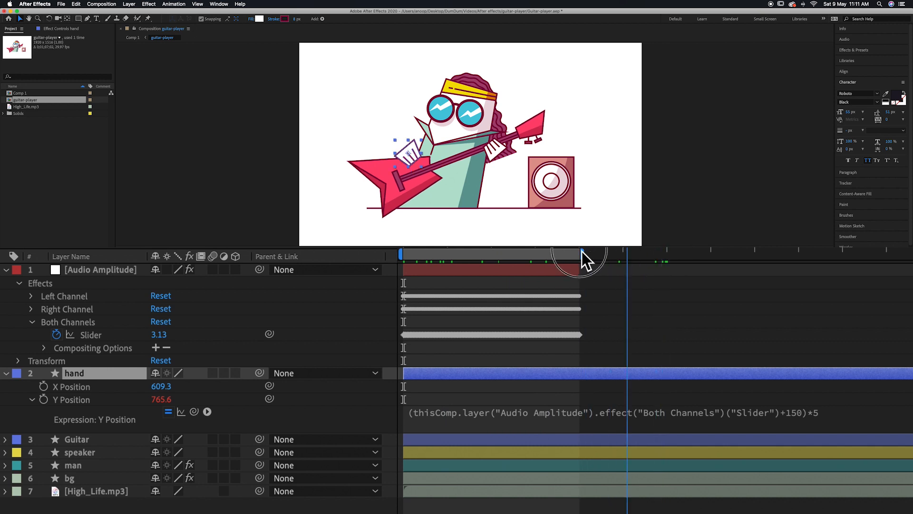
{"action": "key", "text": "space"}
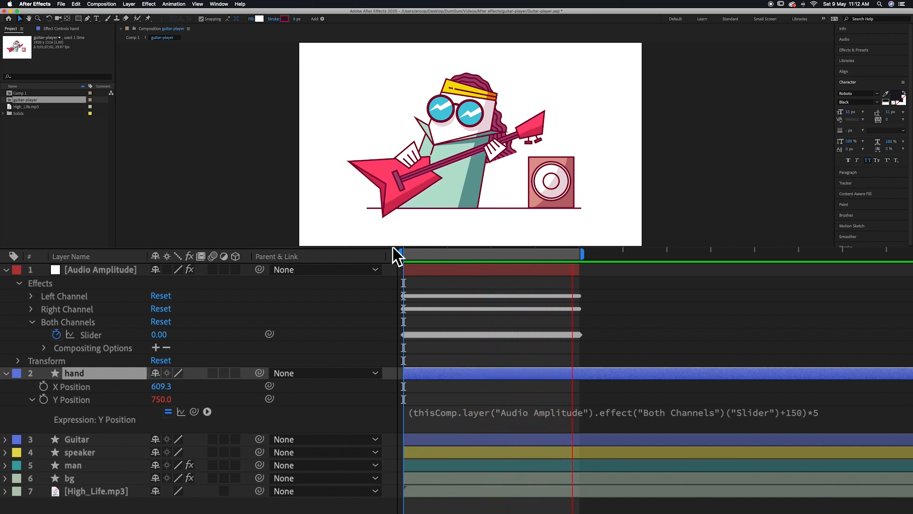
{"action": "key", "text": "space"}
{"action": "left_click_drag", "start_coordinate": [416, 247], "coordinate": [390, 247]}
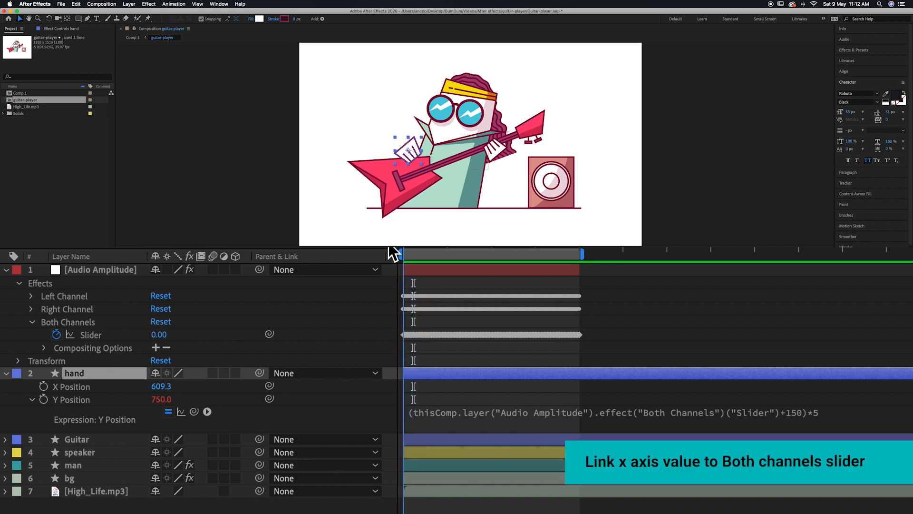
Link the hand layer's X Position to the Both Channels Slider of the Audio Amplitude layer
{"action": "left_click", "coordinate": [98, 388]}
{"action": "left_click", "coordinate": [270, 386]}
{"action": "left_click_drag", "start_coordinate": [272, 390], "coordinate": [107, 335]}
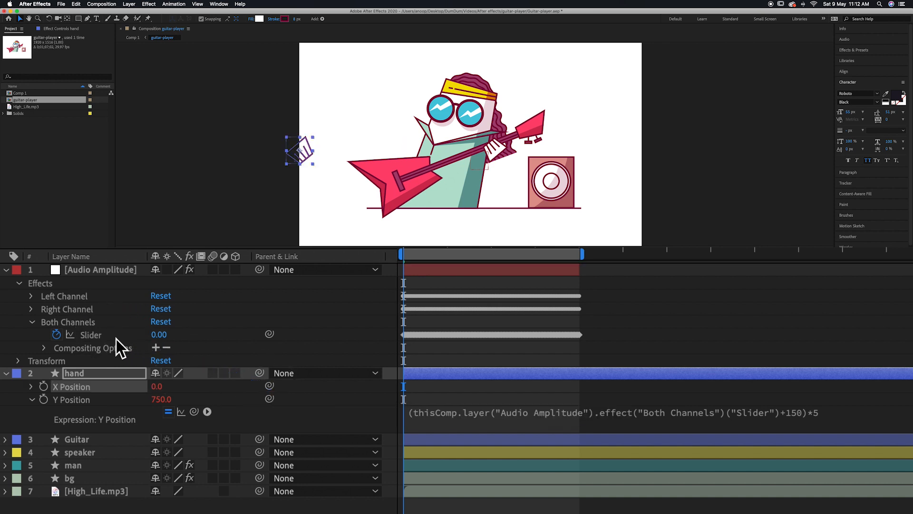
Edit the hand's X Position expression to add 340 to the slider value and multiply the bracketed sum by 2
{"action": "left_click", "coordinate": [32, 387]}
{"action": "left_click", "coordinate": [492, 401]}
{"action": "left_click", "coordinate": [840, 410]}
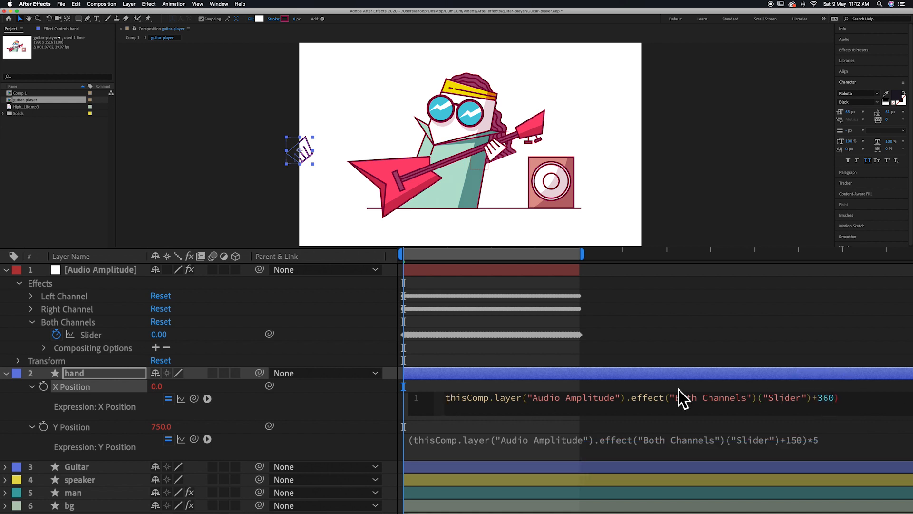
{"action": "left_click", "coordinate": [447, 399]}
{"action": "type", "text": "("}
{"action": "left_click", "coordinate": [870, 408]}
{"action": "left_click_drag", "start_coordinate": [415, 247], "coordinate": [493, 247]}
{"action": "left_click", "coordinate": [801, 400]}
{"action": "left_click", "coordinate": [849, 399]}
{"action": "left_click", "coordinate": [499, 251]}
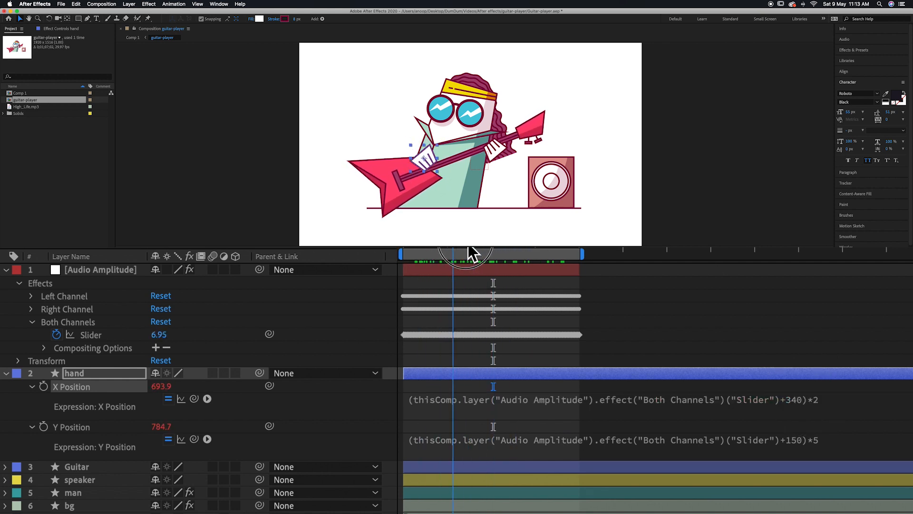
Fine-tune the hand's X Position expression, play back its motion from the start, and collapse the hand layer
{"action": "left_click", "coordinate": [834, 399]}
{"action": "left_click", "coordinate": [835, 400]}
{"action": "left_click_drag", "start_coordinate": [497, 248], "coordinate": [396, 247]}
{"action": "key", "text": "space"}
{"action": "key", "text": "space"}
{"action": "left_click", "coordinate": [7, 373]}
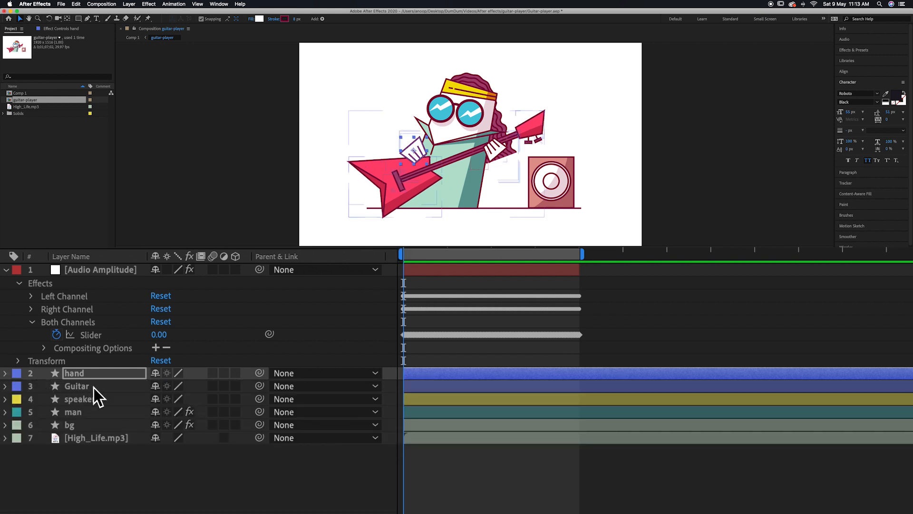
Link the Guitar layer's X Position to the Both Channels Slider of the Audio Amplitude layer
{"action": "left_click", "coordinate": [112, 386]}
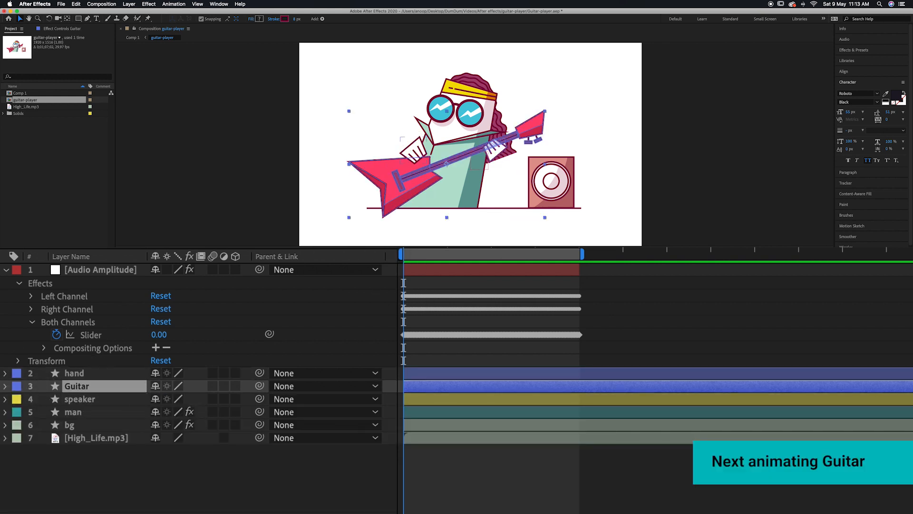
{"action": "left_click", "coordinate": [6, 386]}
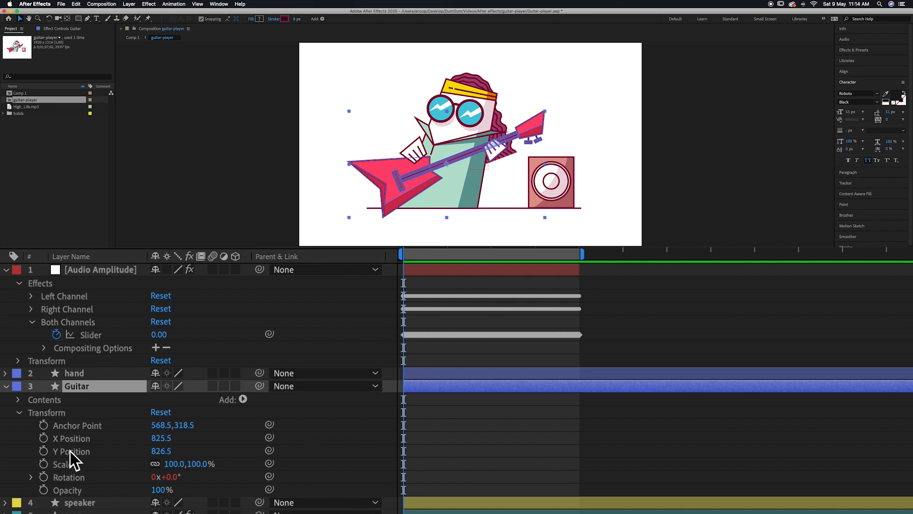
{"action": "left_click", "coordinate": [75, 442]}
{"action": "left_click", "coordinate": [81, 451]}
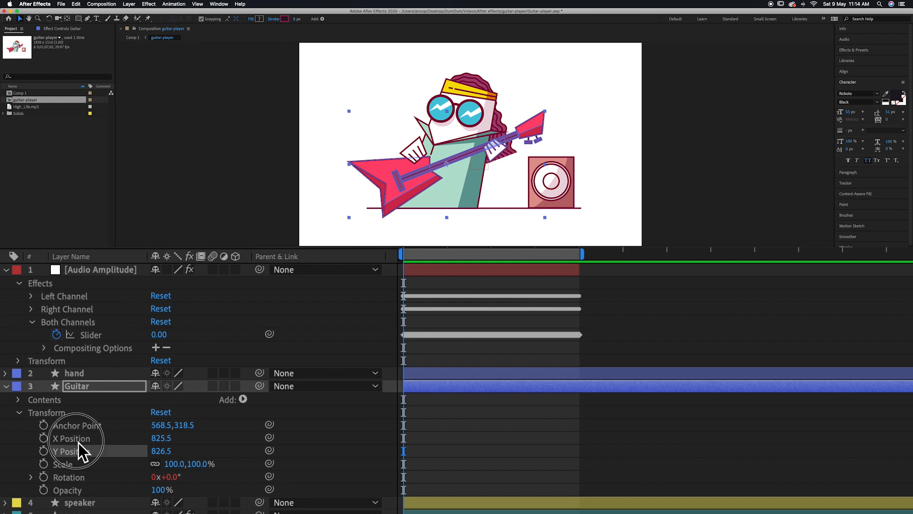
{"action": "left_click", "coordinate": [79, 443]}
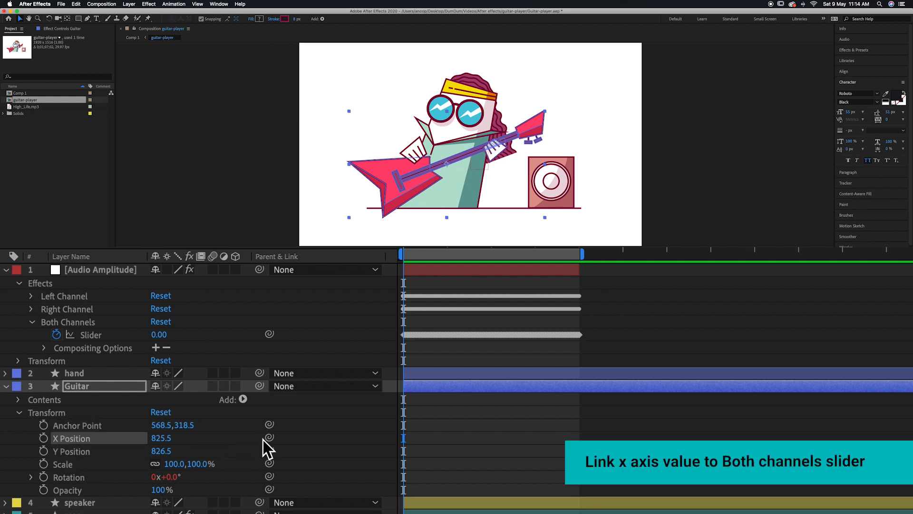
{"action": "left_click_drag", "start_coordinate": [270, 437], "coordinate": [98, 335]}
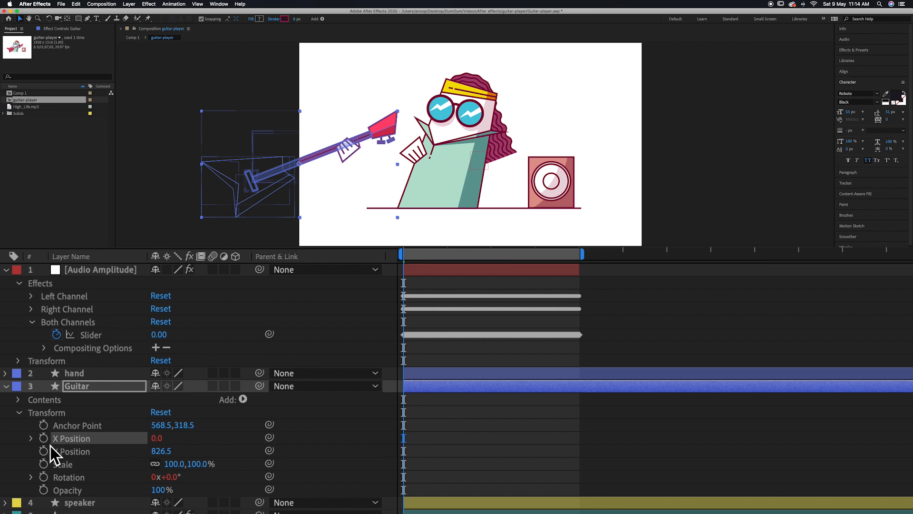
Append +800 to the Guitar's X Position expression and return to the start of the composition
{"action": "left_click", "coordinate": [32, 438]}
{"action": "left_click", "coordinate": [641, 451]}
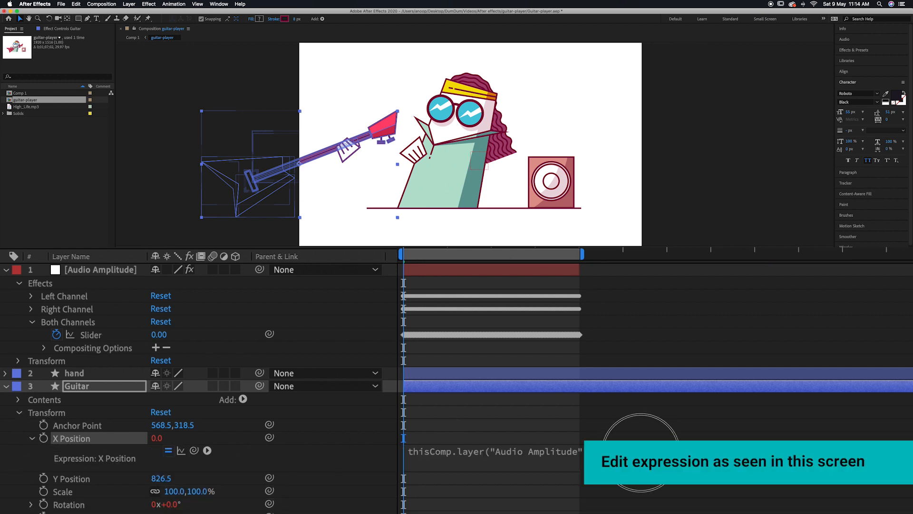
{"action": "left_click", "coordinate": [821, 451]}
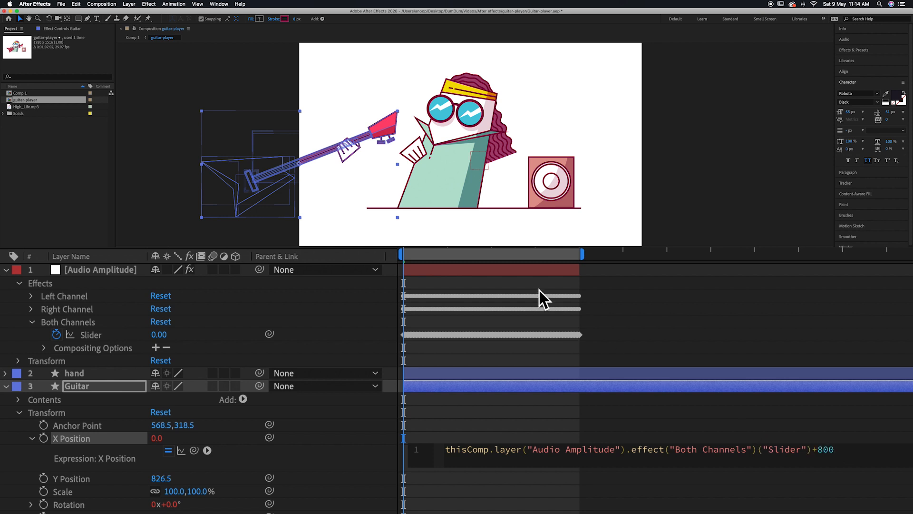
{"action": "left_click", "coordinate": [503, 252]}
{"action": "left_click", "coordinate": [498, 254]}
{"action": "left_click", "coordinate": [404, 255]}
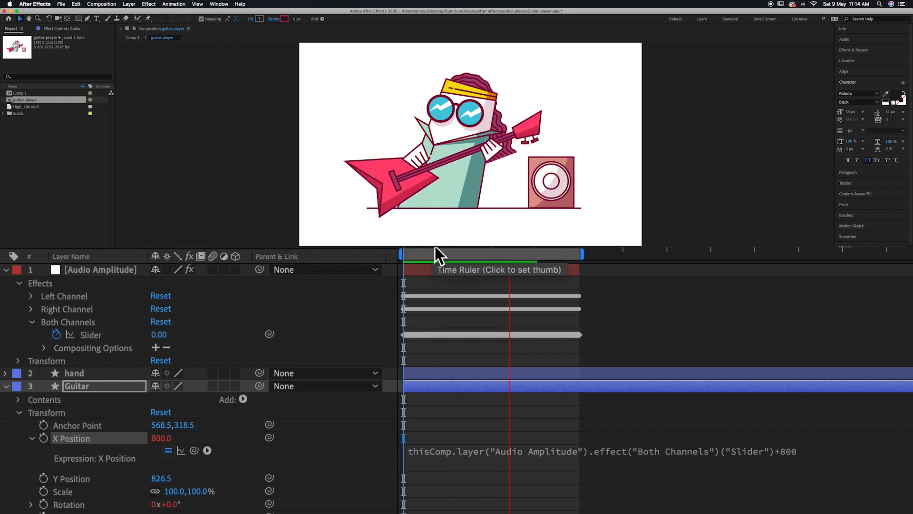
Play back the guitar's motion, save the project, and collapse the Guitar layer
{"action": "key", "text": "space"}
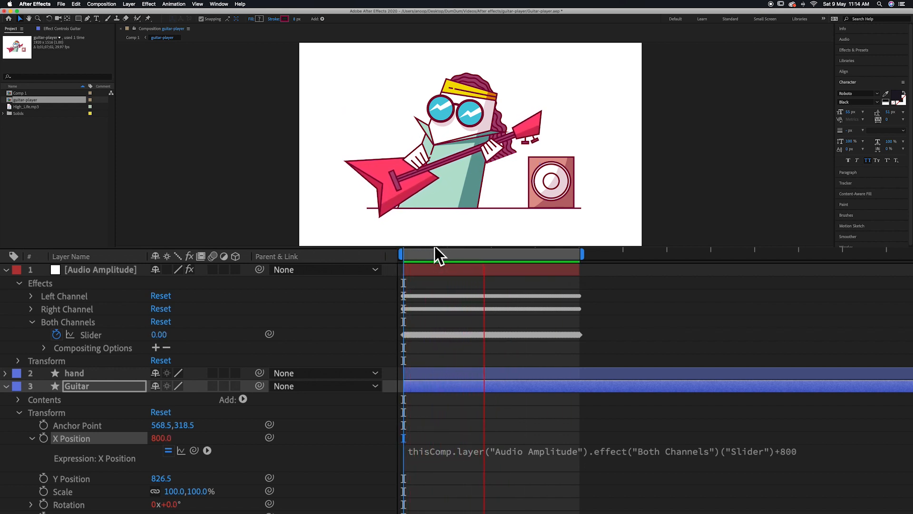
{"action": "left_click", "coordinate": [434, 248]}
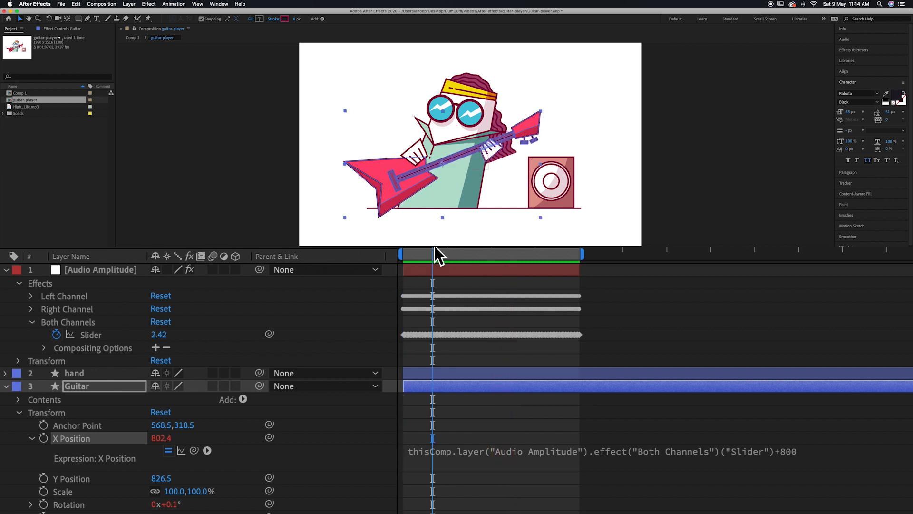
{"action": "key", "text": "super+s"}
{"action": "left_click", "coordinate": [10, 392]}
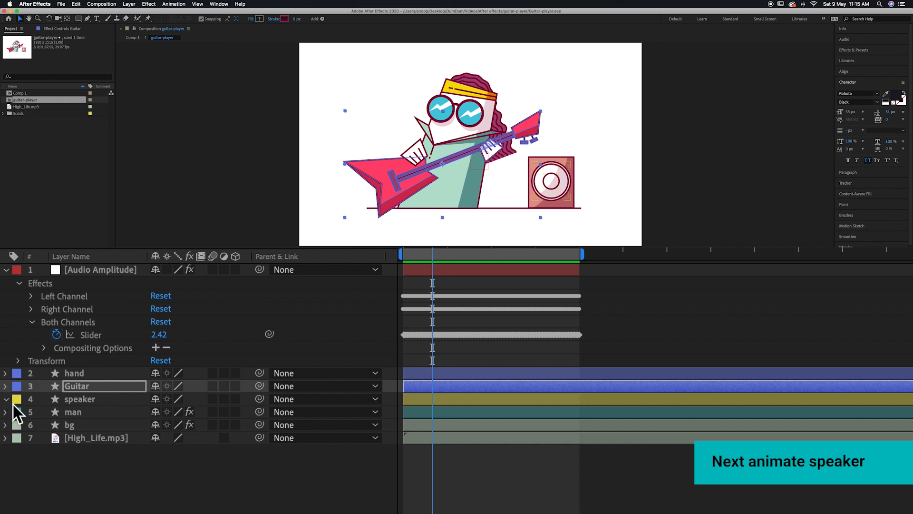
Link the speaker layer's Scale to the Both Channels Slider of the Audio Amplitude layer
{"action": "left_click", "coordinate": [10, 404]}
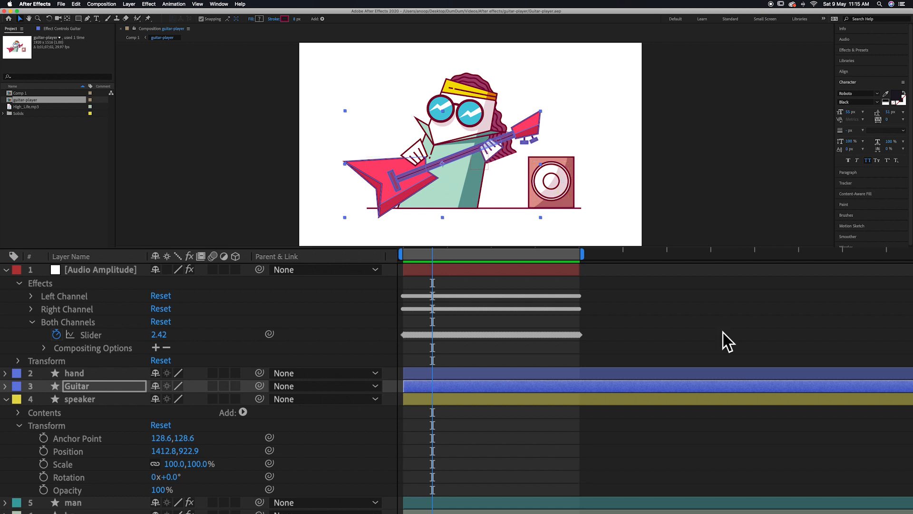
{"action": "left_click", "coordinate": [73, 467]}
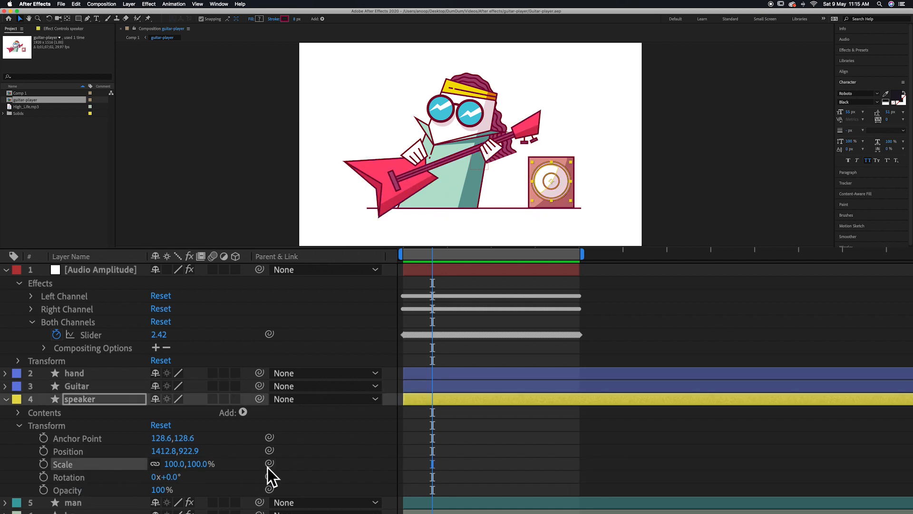
{"action": "left_click_drag", "start_coordinate": [269, 463], "coordinate": [99, 335]}
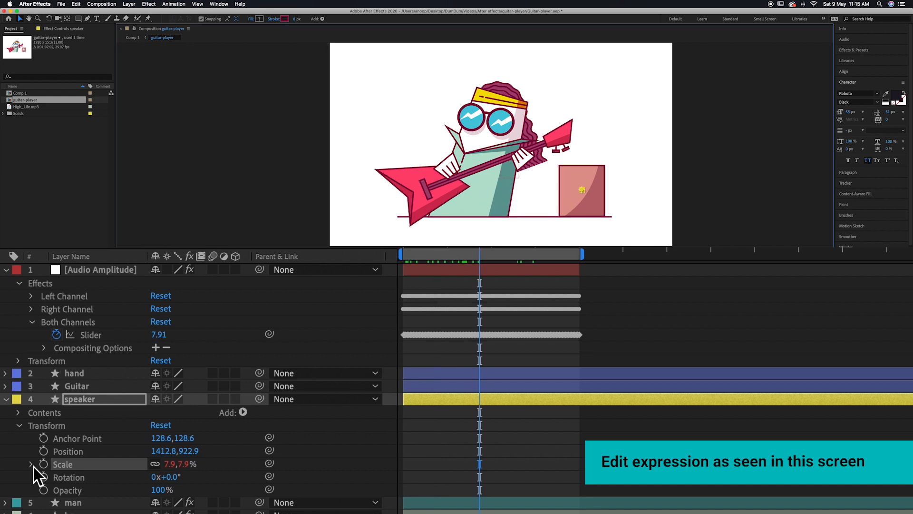
Edit the speaker's Scale expression to add 80 to the slider value in its temp variable
{"action": "left_click", "coordinate": [31, 464]}
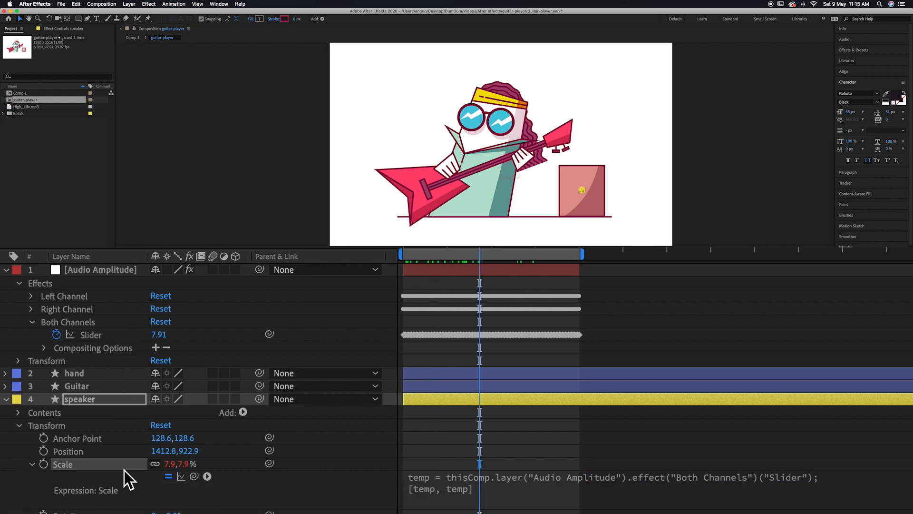
{"action": "left_click", "coordinate": [625, 484]}
{"action": "left_click", "coordinate": [849, 486]}
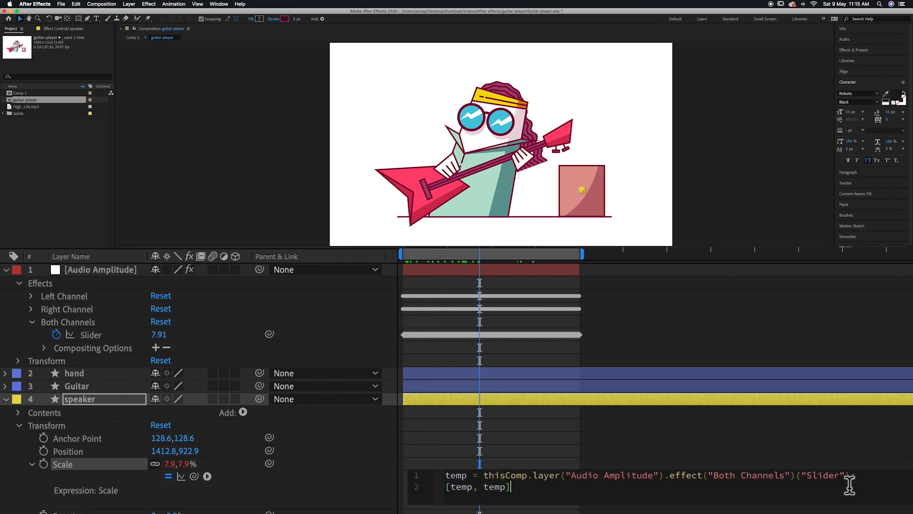
{"action": "left_click", "coordinate": [852, 481]}
{"action": "type", "text": "+80"}
Play back the composition from the start to check the speaker's pulsing, and collapse the speaker layer
{"action": "mouse_move", "coordinate": [493, 247]}
{"action": "left_mouse_down"}
{"action": "mouse_move", "coordinate": [434, 247]}
{"action": "mouse_move", "coordinate": [480, 247]}
{"action": "left_mouse_up"}
{"action": "key", "text": "space"}
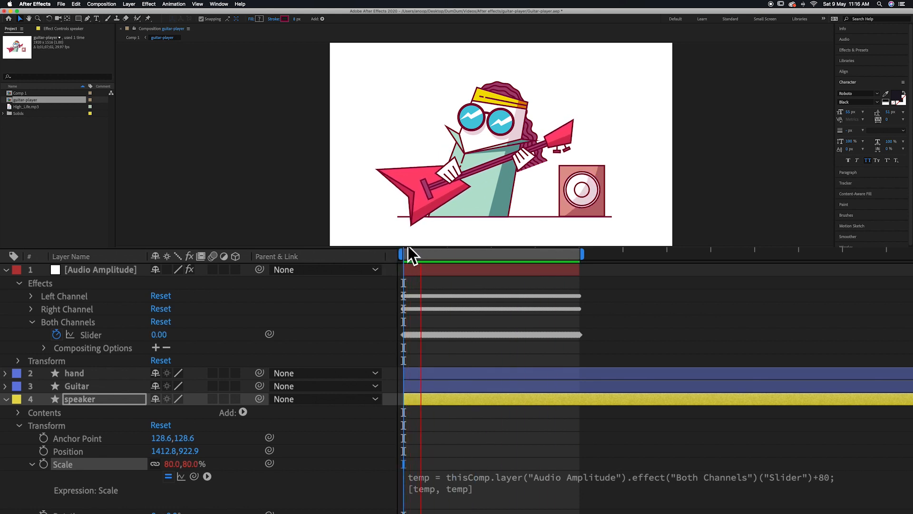
{"action": "key", "text": "space"}
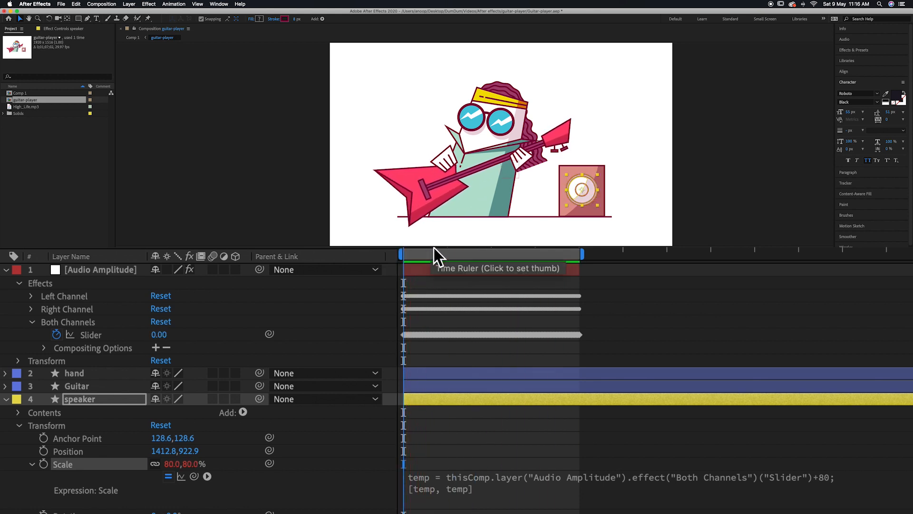
{"action": "left_click", "coordinate": [7, 400]}
Find the CC Slant effect and apply it to the man layer
{"action": "left_click", "coordinate": [87, 412]}
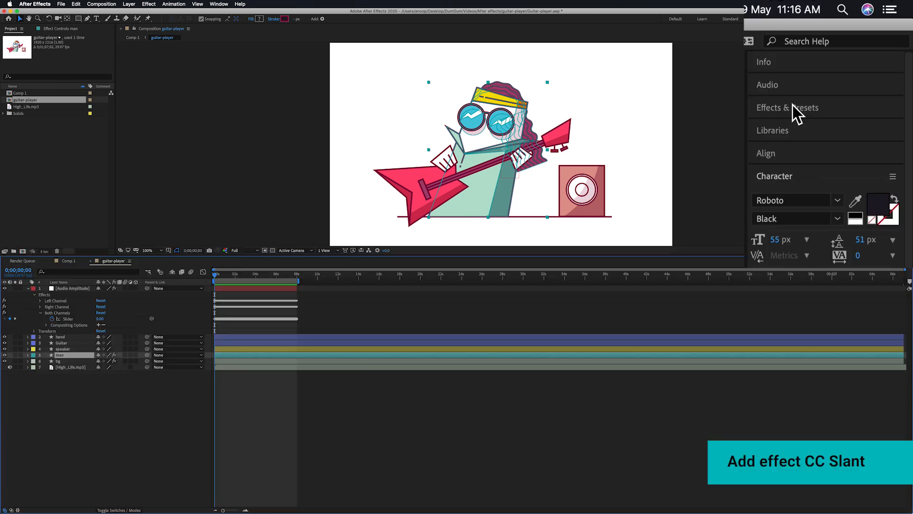
{"action": "left_click", "coordinate": [856, 51]}
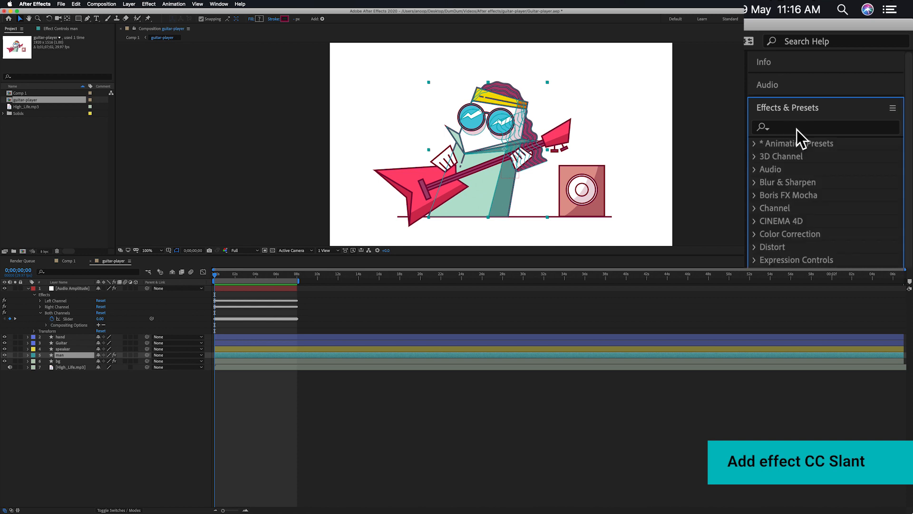
{"action": "left_click", "coordinate": [797, 130]}
{"action": "type", "text": "cc "}
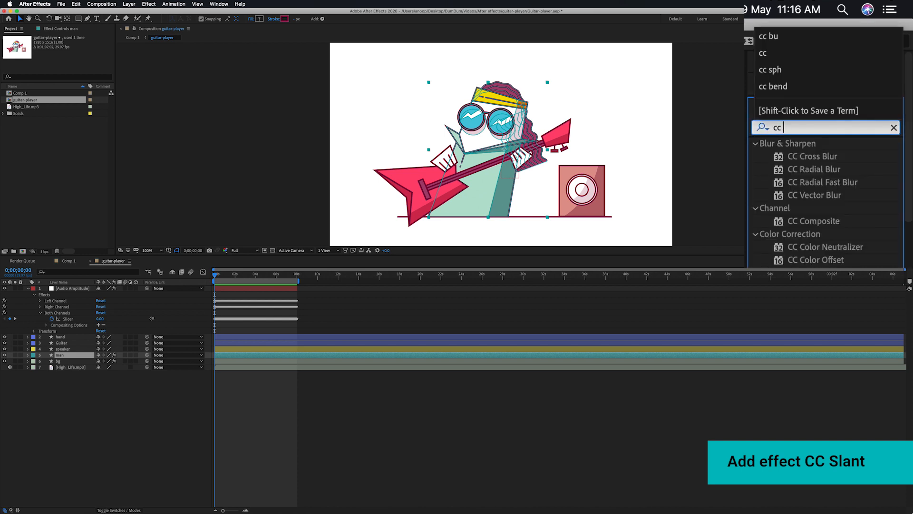
{"action": "type", "text": "sla"}
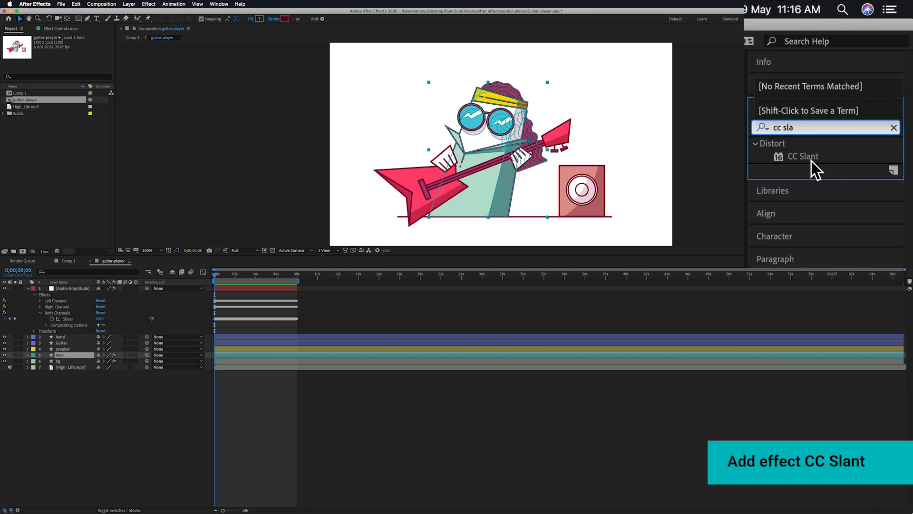
{"action": "left_click_drag", "start_coordinate": [809, 160], "coordinate": [76, 351]}
{"action": "left_click_drag", "start_coordinate": [103, 395], "coordinate": [89, 414]}
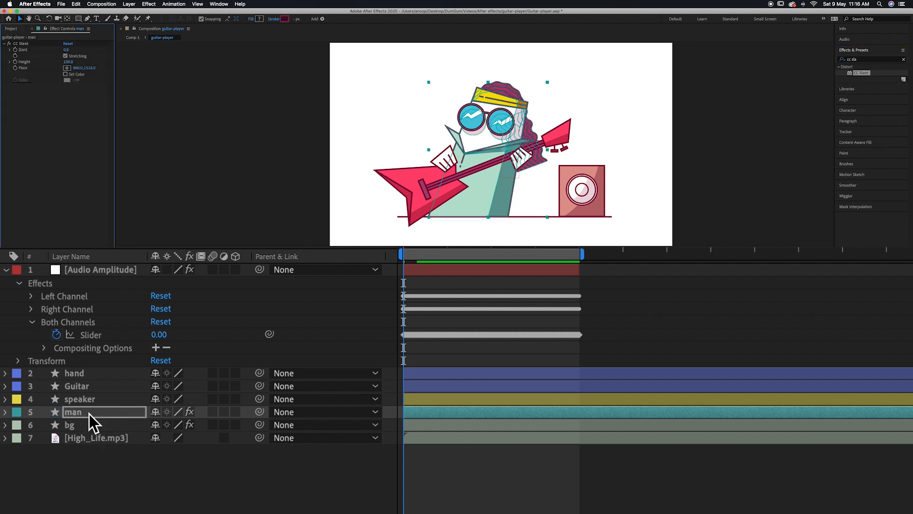
Set the man layer's CC Slant amount to 0.1 and preview the composition from the start
{"action": "left_click", "coordinate": [142, 56]}
{"action": "type", "text": ".1"}
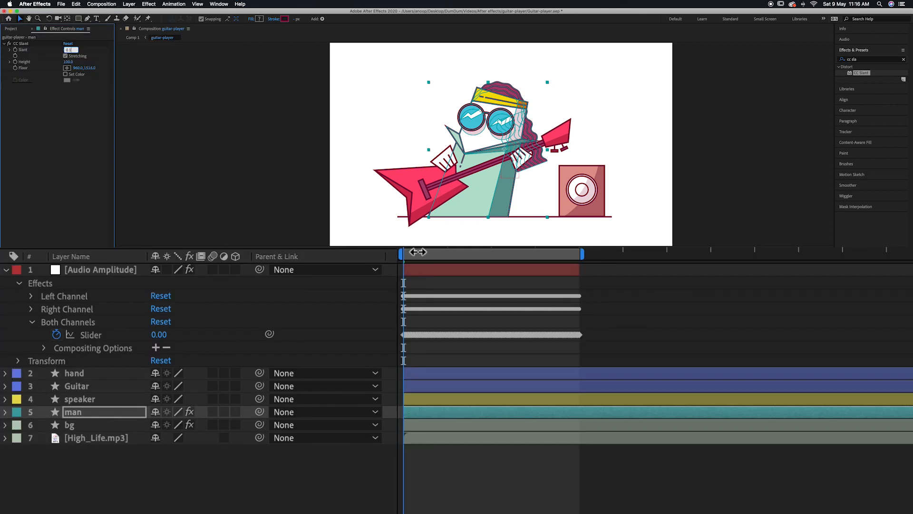
{"action": "left_click", "coordinate": [218, 275]}
{"action": "key", "text": "space"}
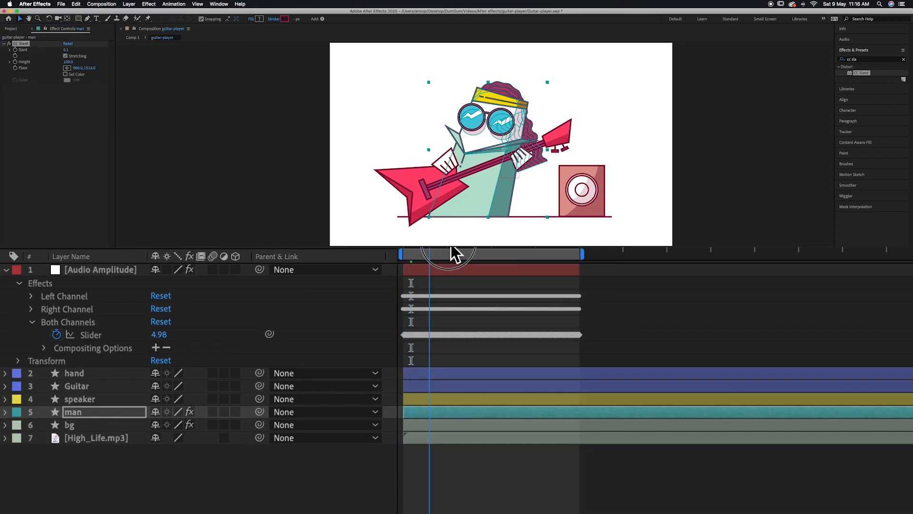
{"action": "left_click_drag", "start_coordinate": [485, 246], "coordinate": [375, 247]}
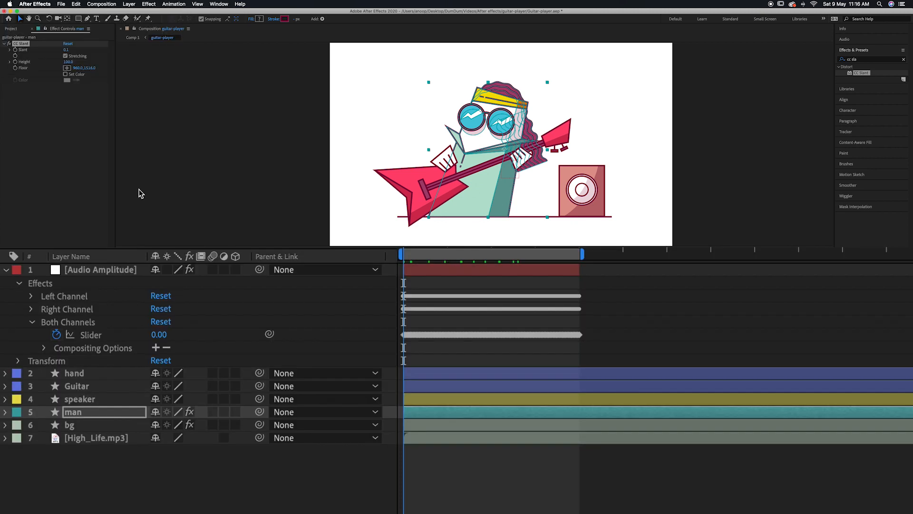
Link the man layer's CC Slant Slant value to the Both Channels Slider of Audio Amplitude and scrub the opening frames
{"action": "left_click", "coordinate": [6, 412]}
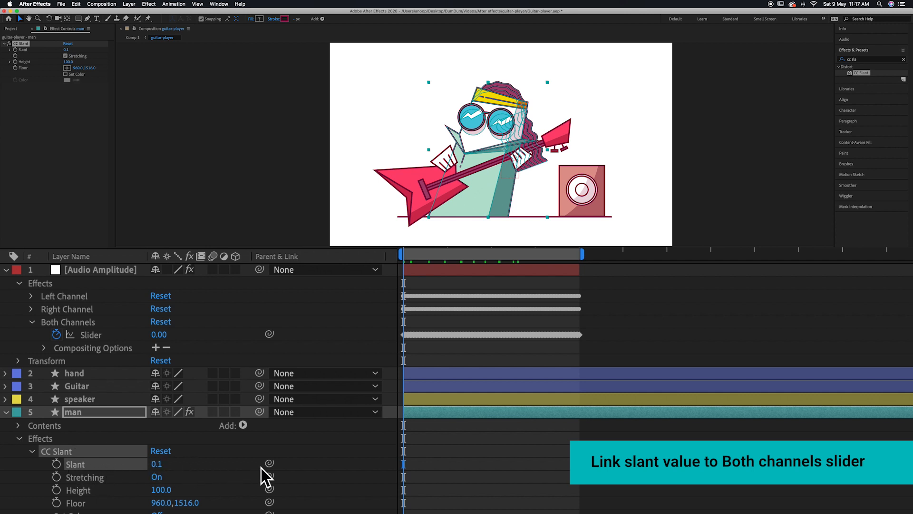
{"action": "left_click_drag", "start_coordinate": [270, 463], "coordinate": [95, 336]}
{"action": "left_click_drag", "start_coordinate": [419, 249], "coordinate": [372, 250]}
Edit the man layer's Slant expression to divide the slider value by 8, and preview from the start
{"action": "left_click", "coordinate": [44, 465]}
{"action": "left_click", "coordinate": [749, 475]}
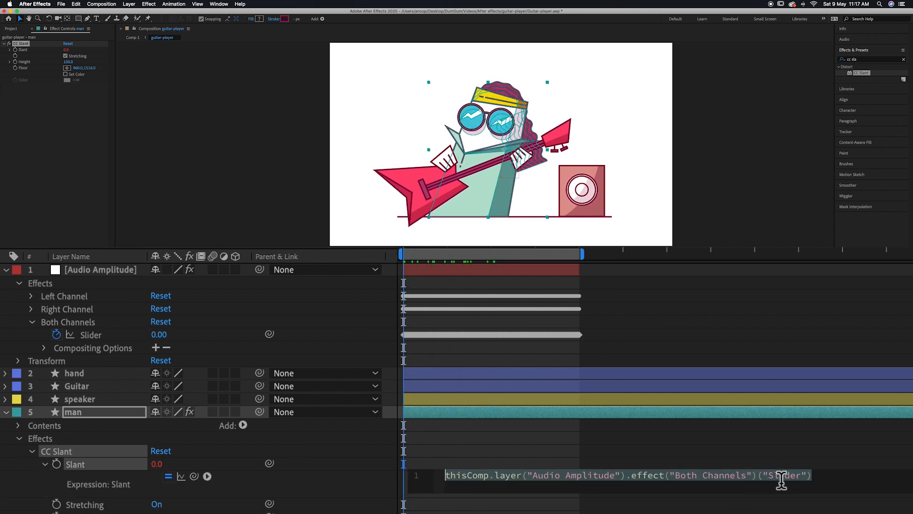
{"action": "left_click", "coordinate": [838, 481]}
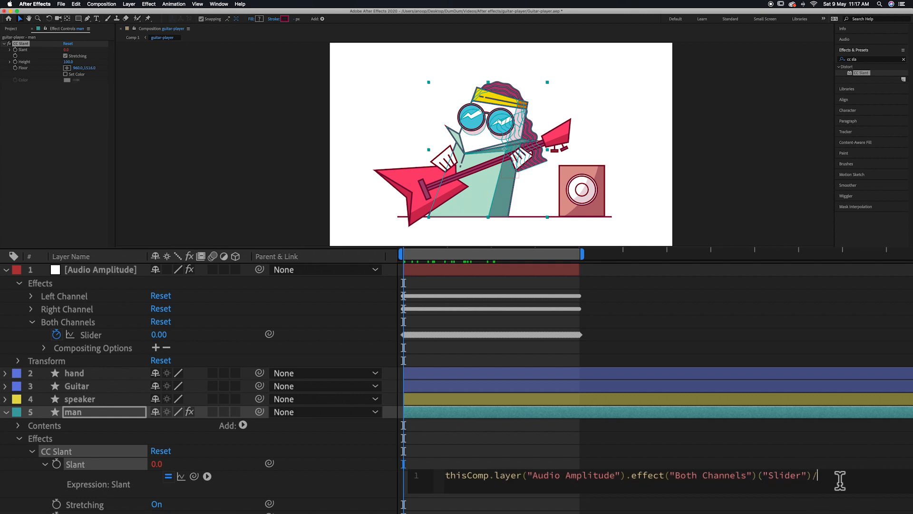
{"action": "left_click_drag", "start_coordinate": [423, 255], "coordinate": [401, 253]}
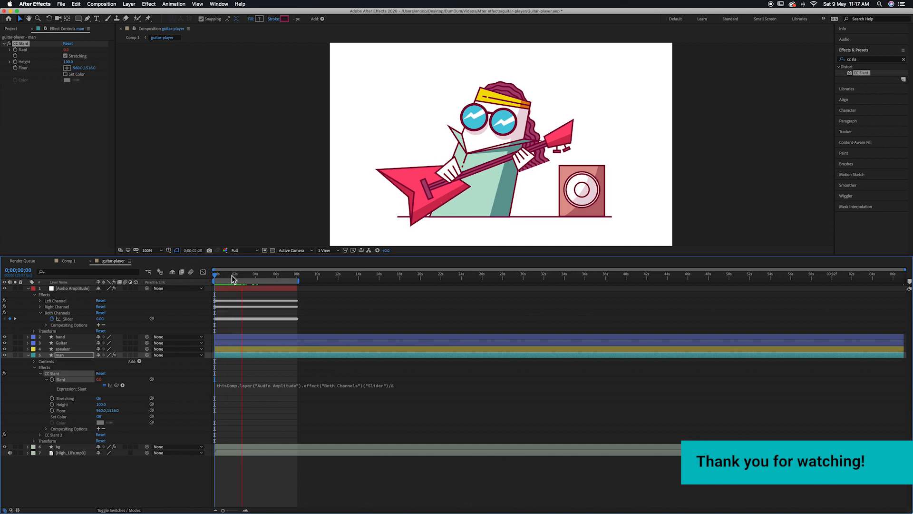